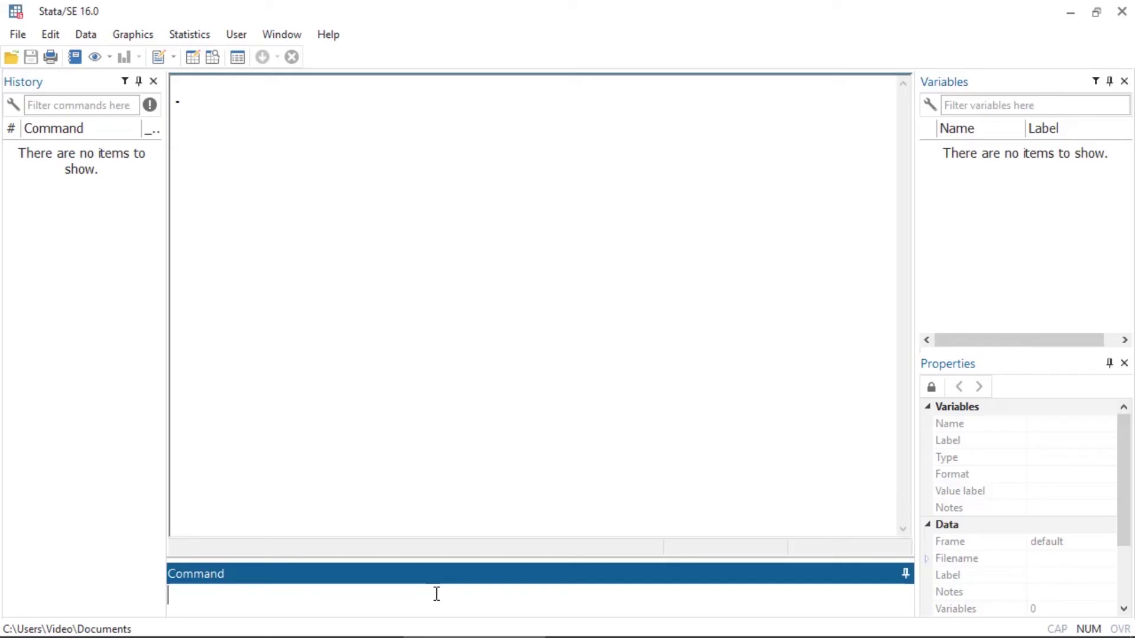
Under Statistics > Power, precision, and sample size, select Confidence interval > CI for a two-means difference
left_click(189, 34)
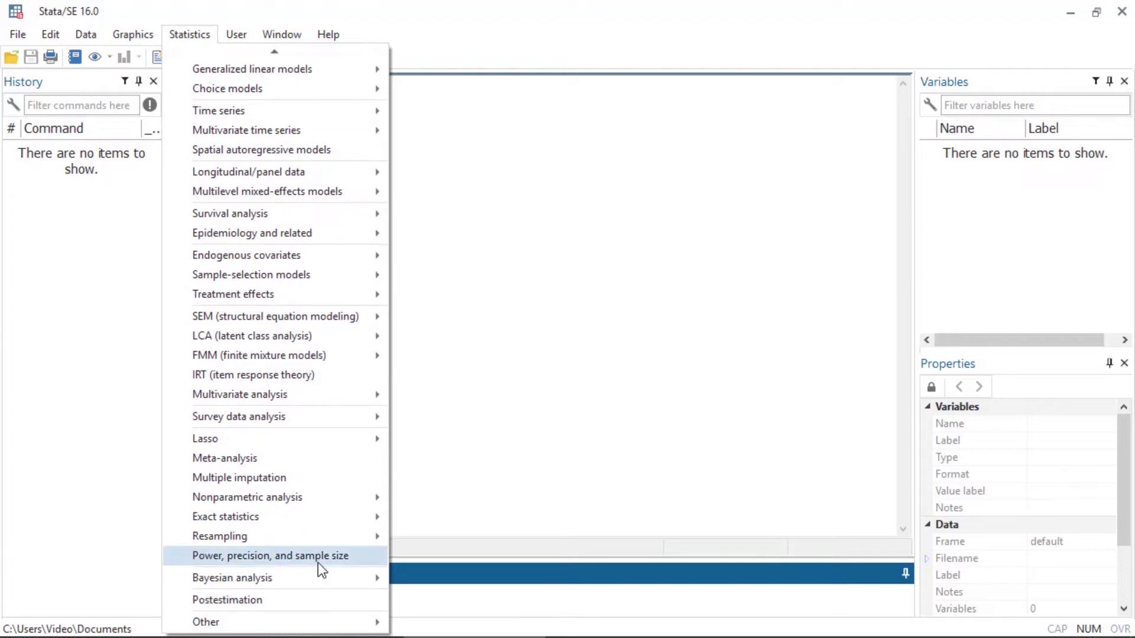
left_click(319, 556)
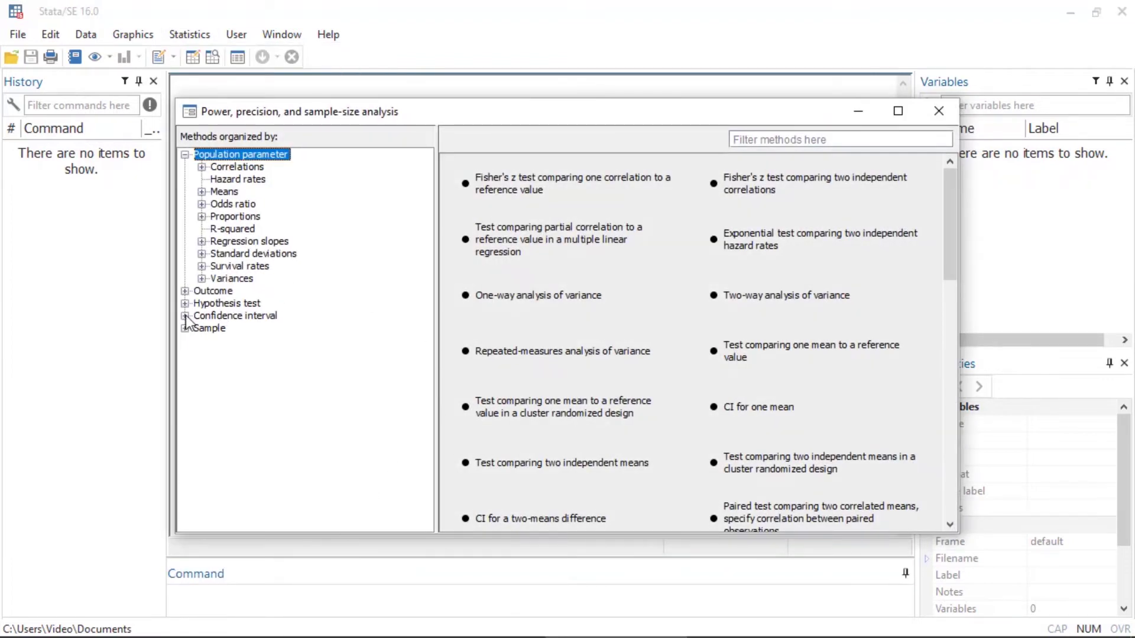
left_click(185, 316)
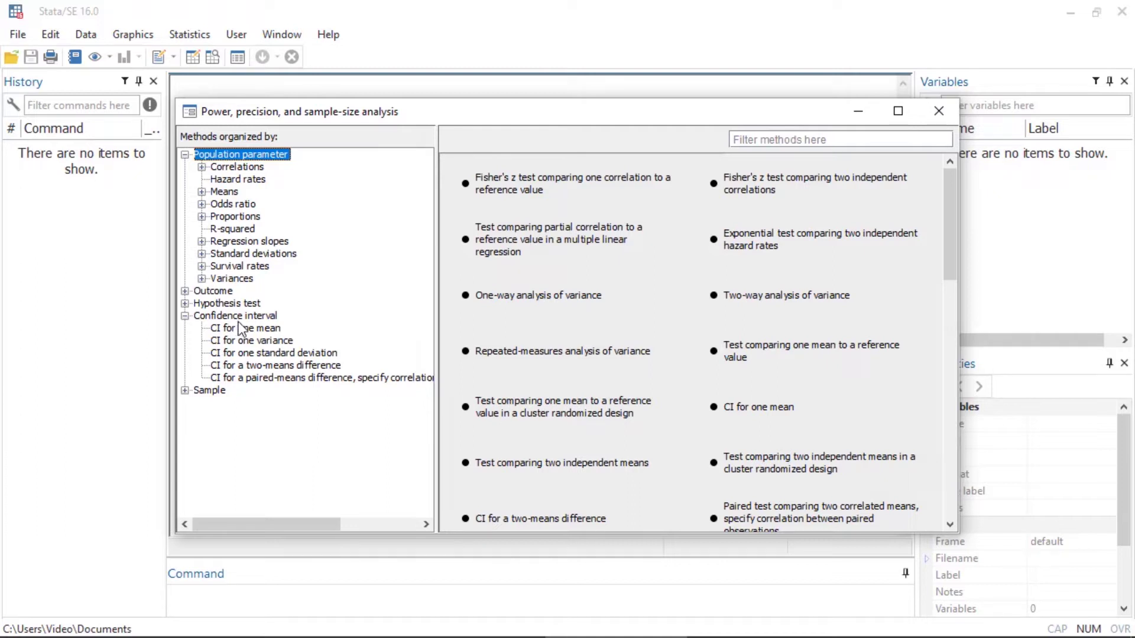
left_click(252, 327)
left_click(284, 353)
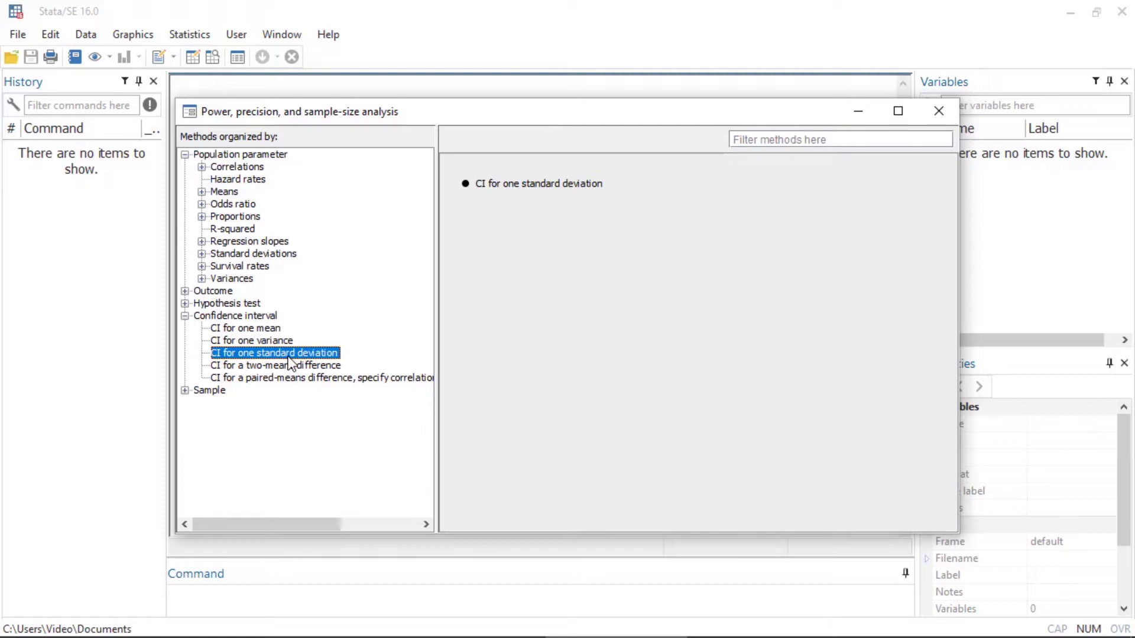
left_click(340, 367)
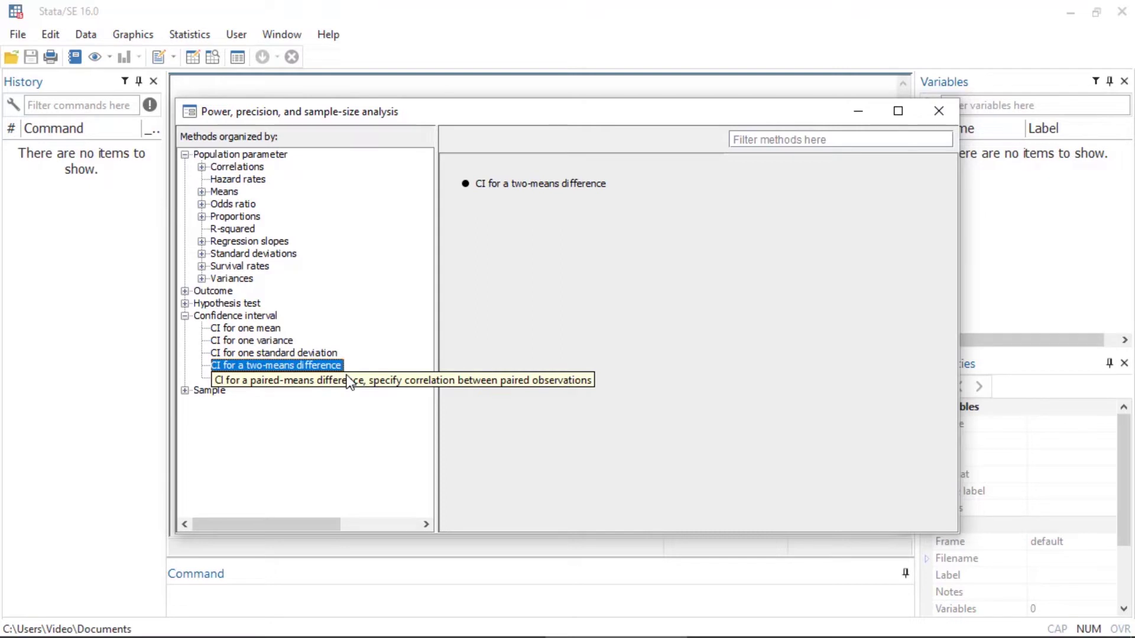
Open the ciwidth twomeans dialog and keep Compute set to Total sample size
double_click(536, 186)
left_click_drag(592, 71, 590, 40)
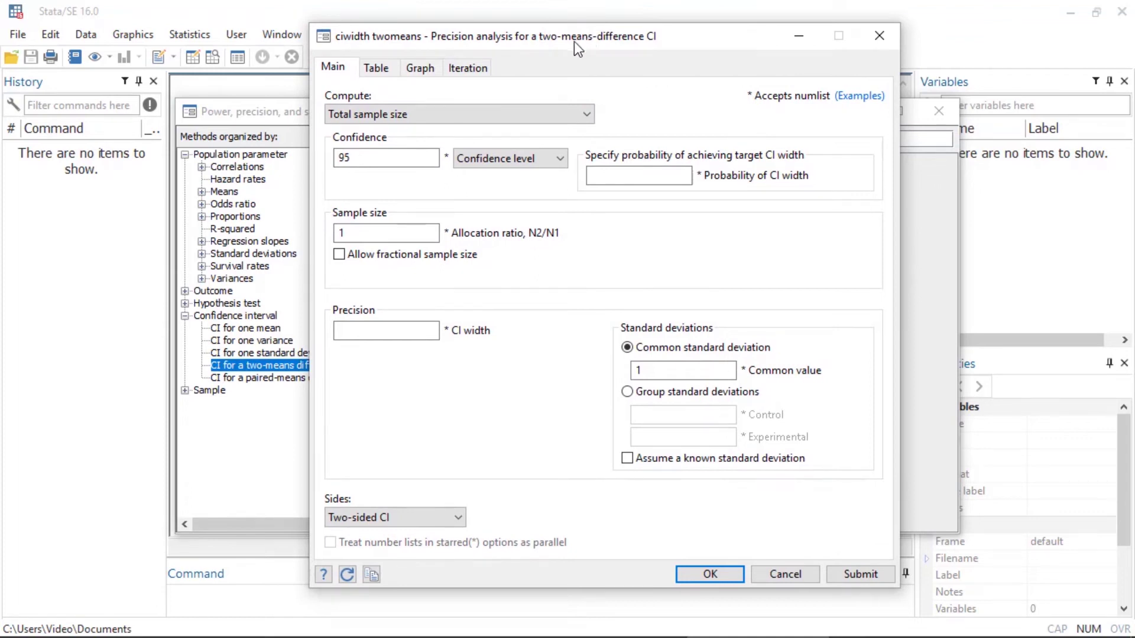
left_click(501, 114)
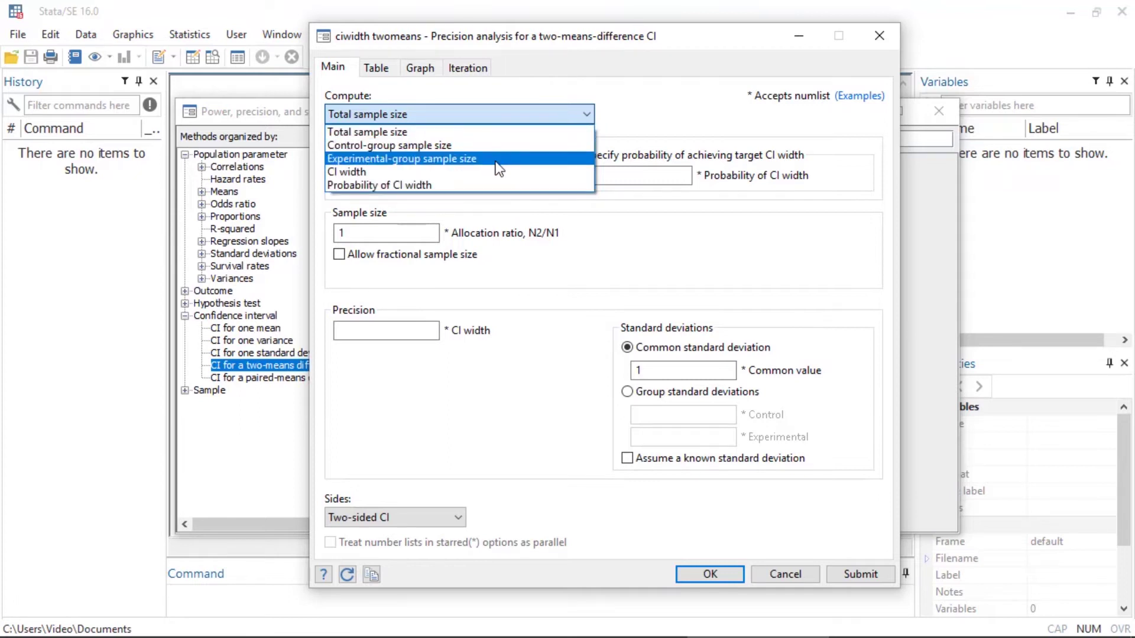
left_click(628, 127)
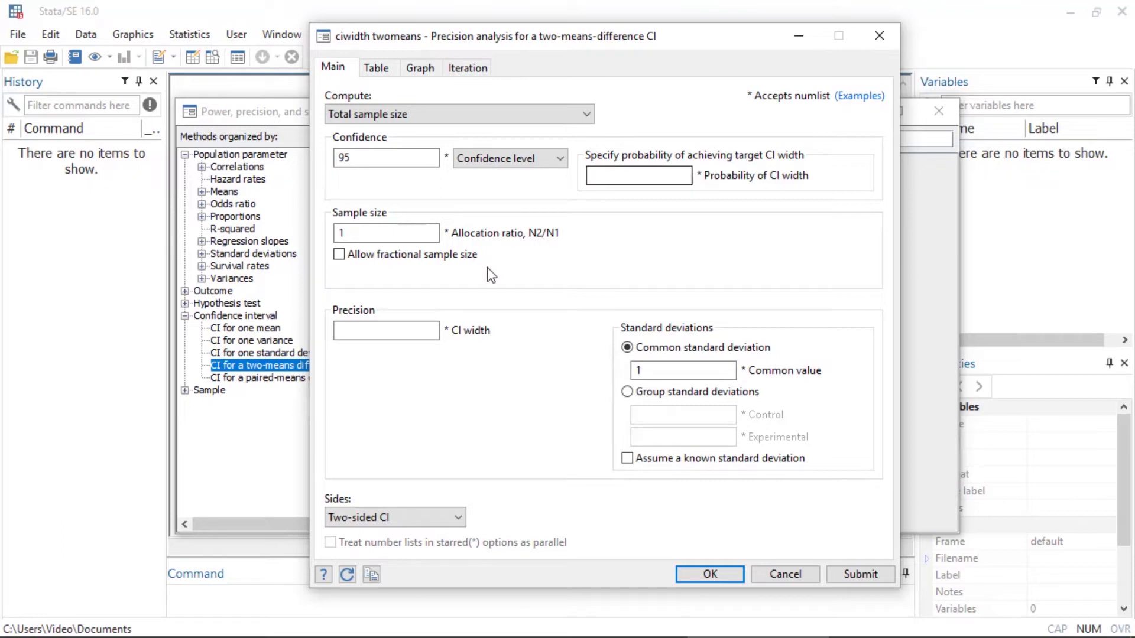
left_click(412, 333)
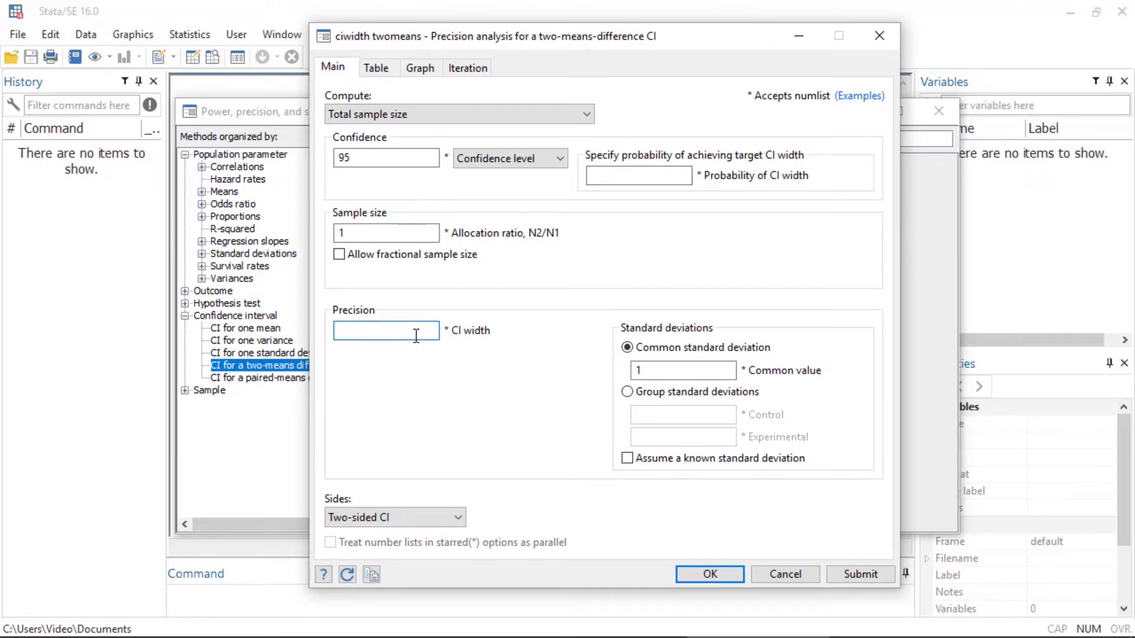
Calculate total sample size with probability 0.96, CI width 2 and common standard deviation 5
left_click(608, 175)
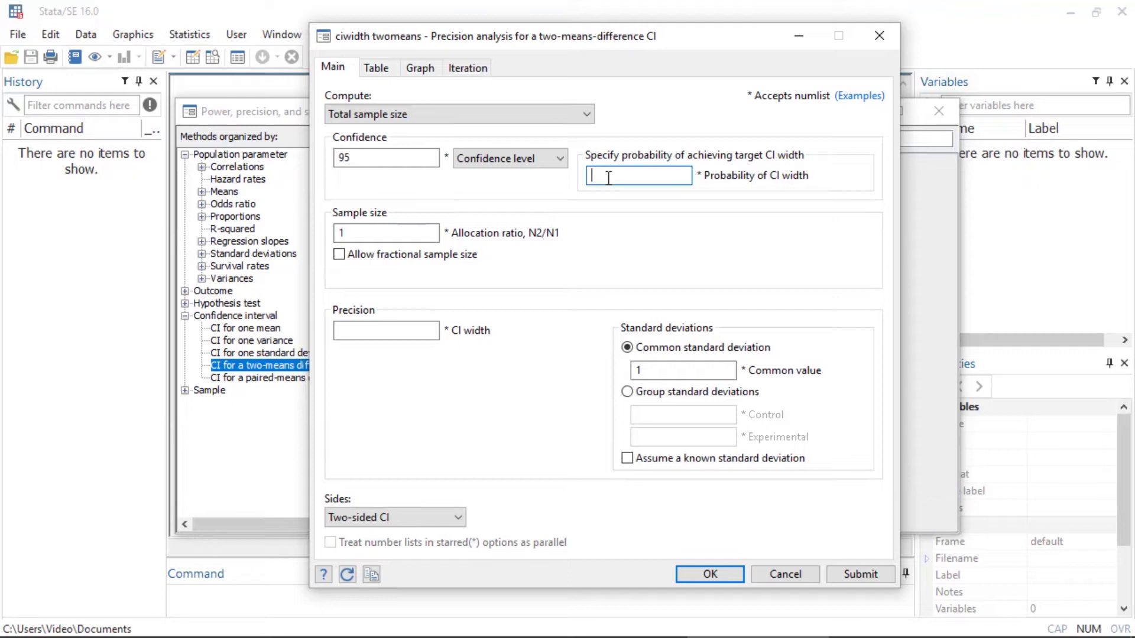
type("0.96")
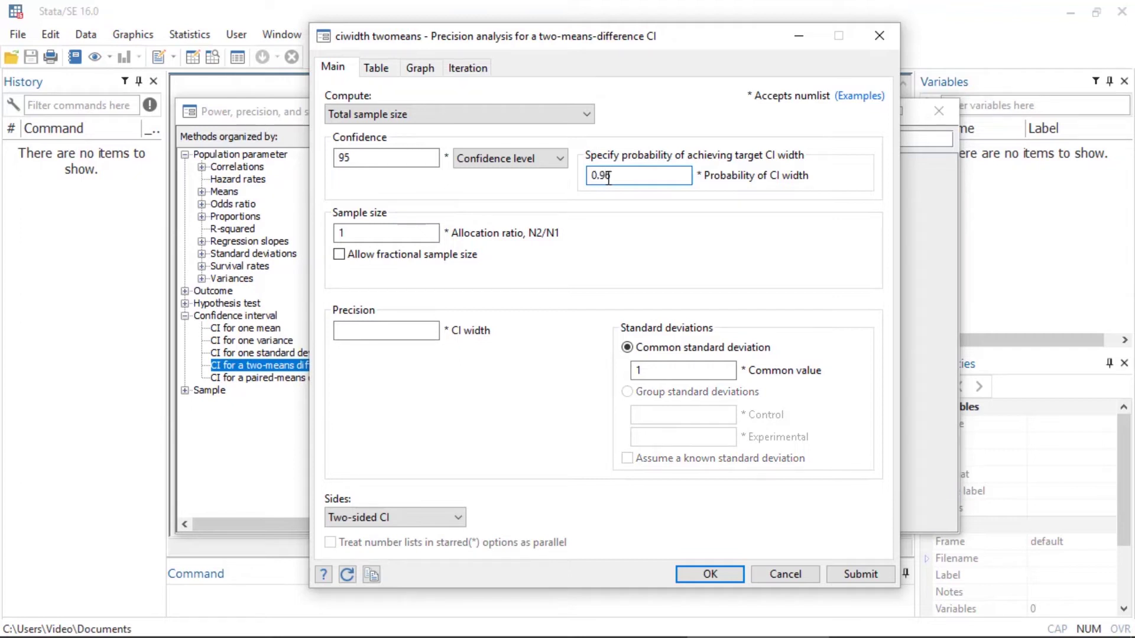
left_click(366, 332)
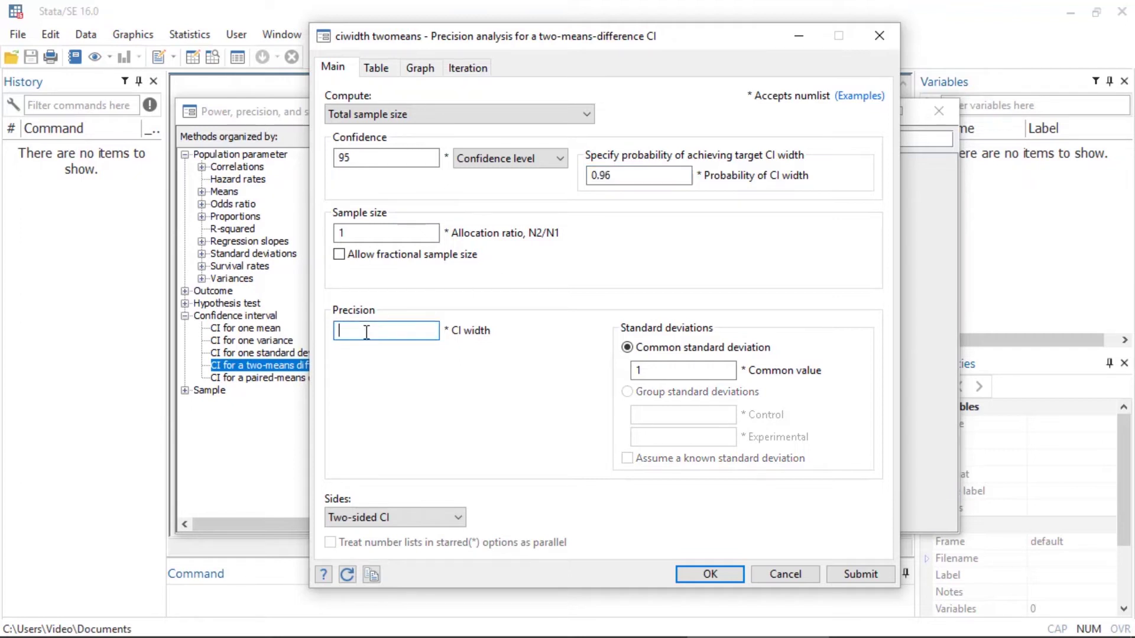
type("2")
left_click(667, 369)
key("BackSpace")
type("5")
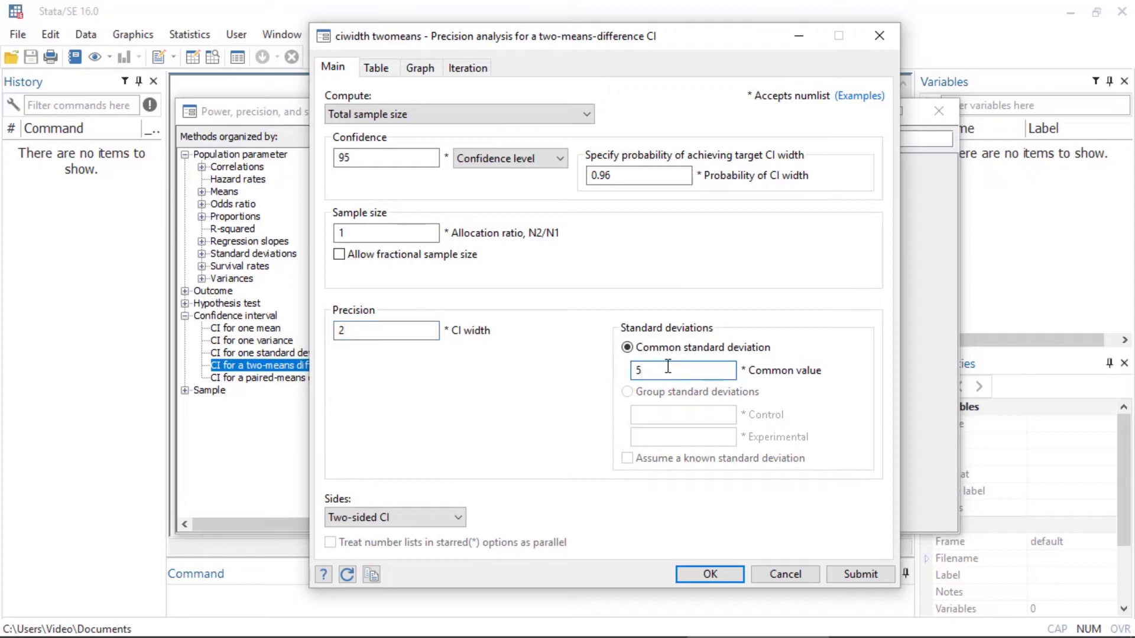
left_click(860, 574)
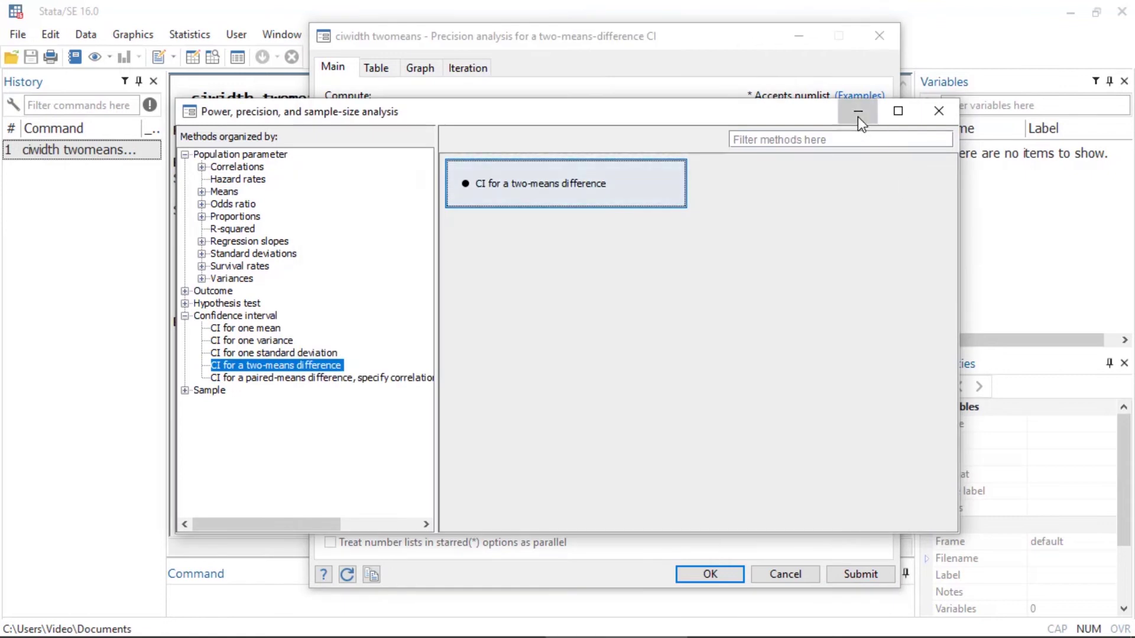
Hide the Power window and move the dialog aside to show 434 total, 217 per group
left_click(857, 112)
left_click_drag(687, 45, 841, 44)
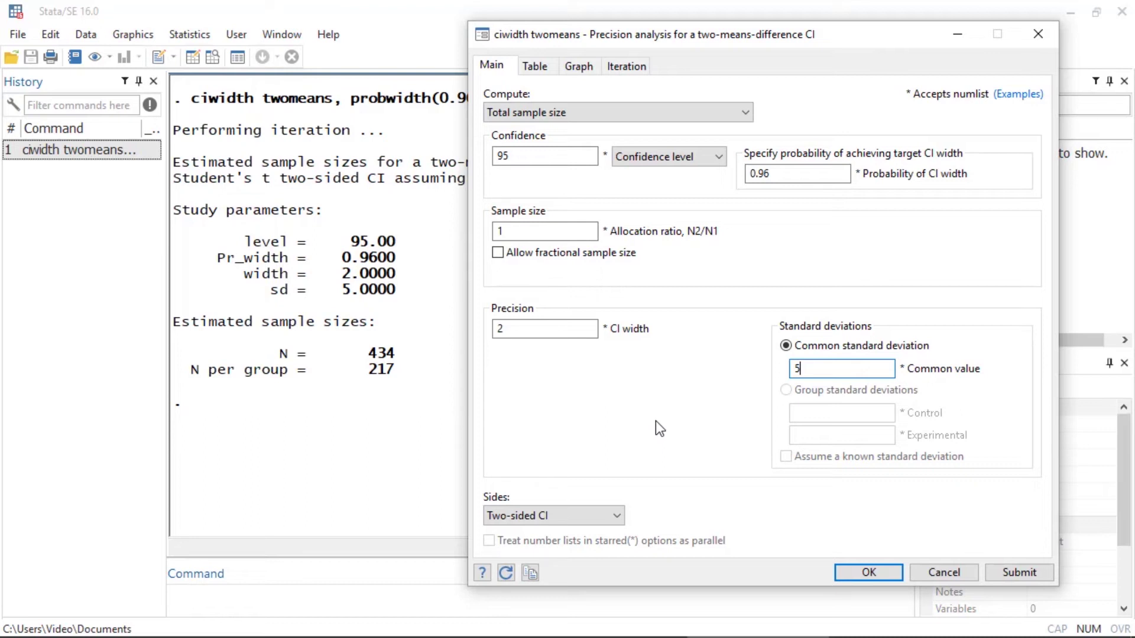
left_click(526, 230)
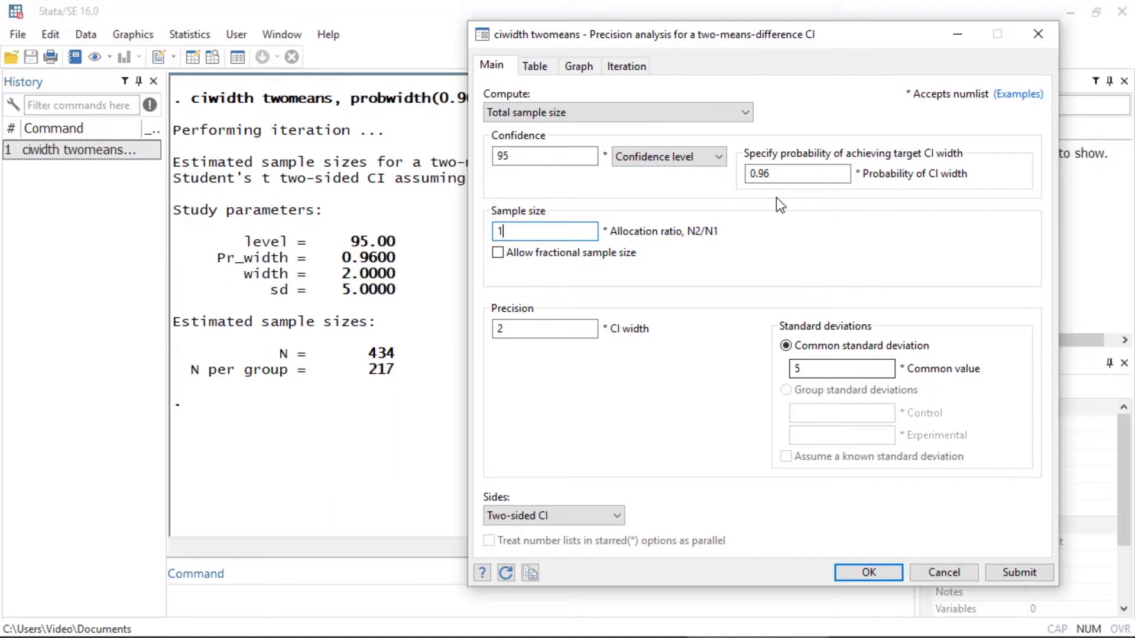
Compute CI widths for total sample sizes 50(100)550, giving widths from 6.691 to 1.763
left_click(737, 117)
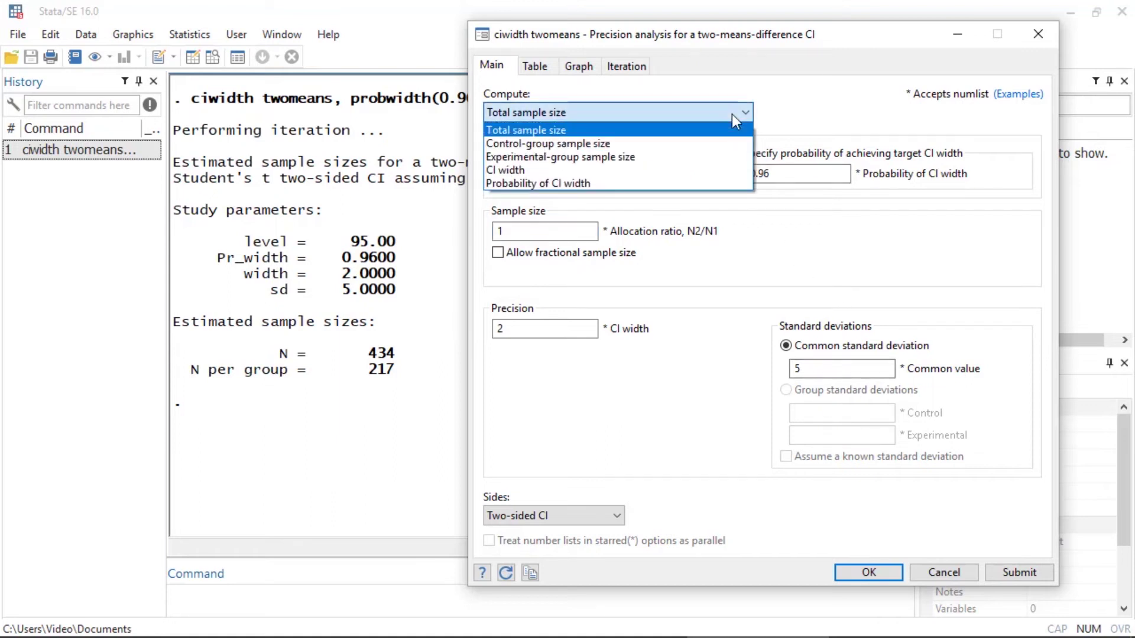
left_click(699, 169)
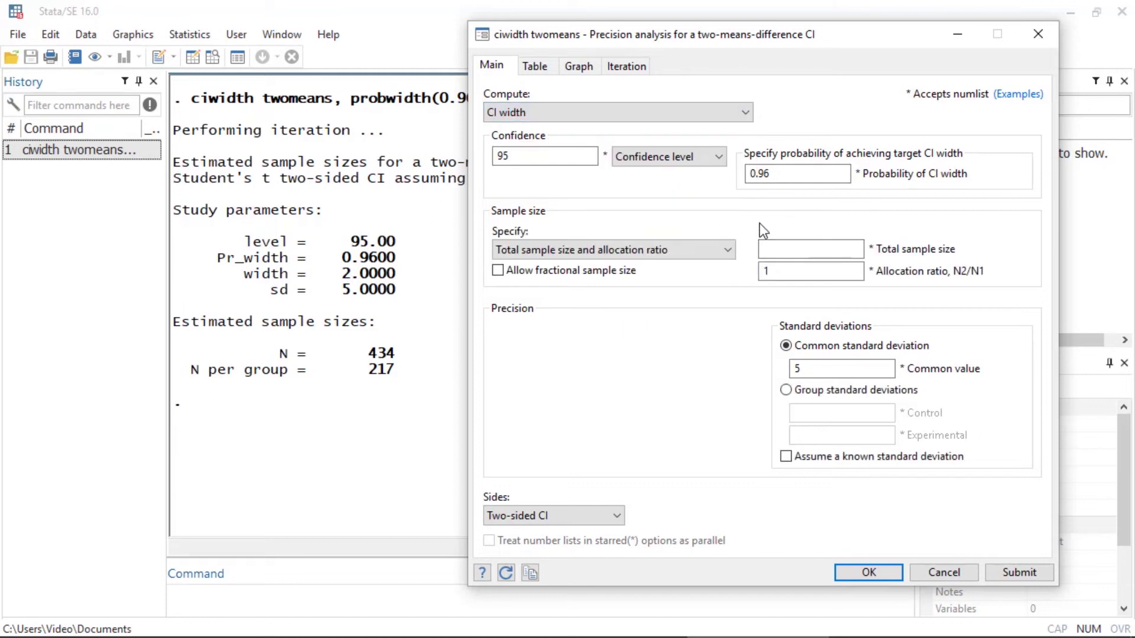
left_click(789, 248)
type("505")
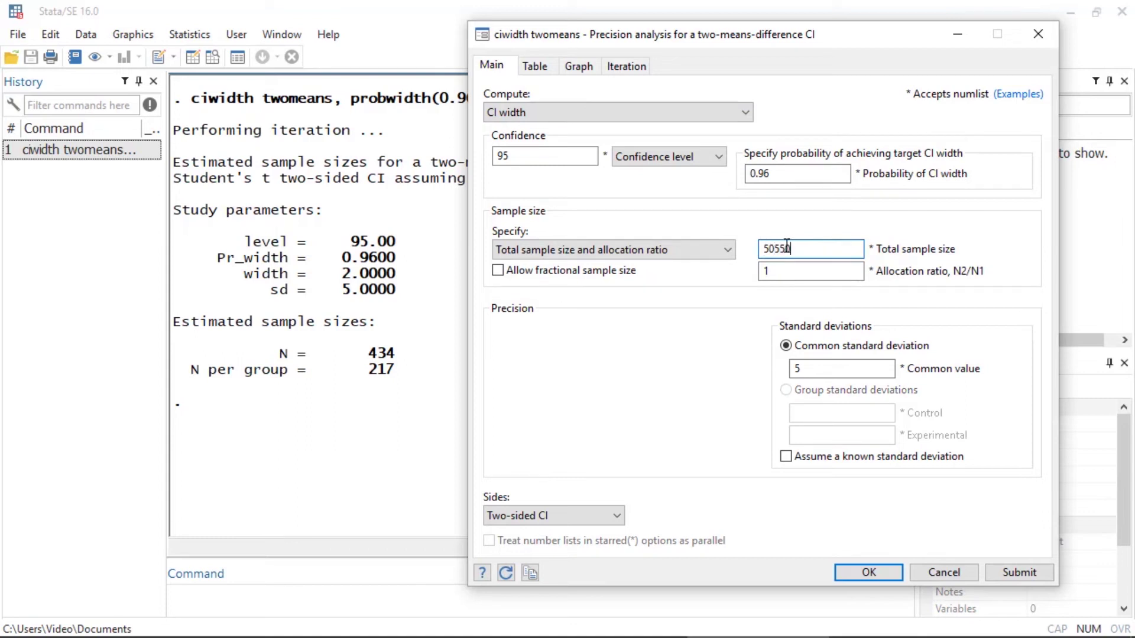
type("50")
key("Left")
key("Left")
key("Left")
key("Right")
type("(100)")
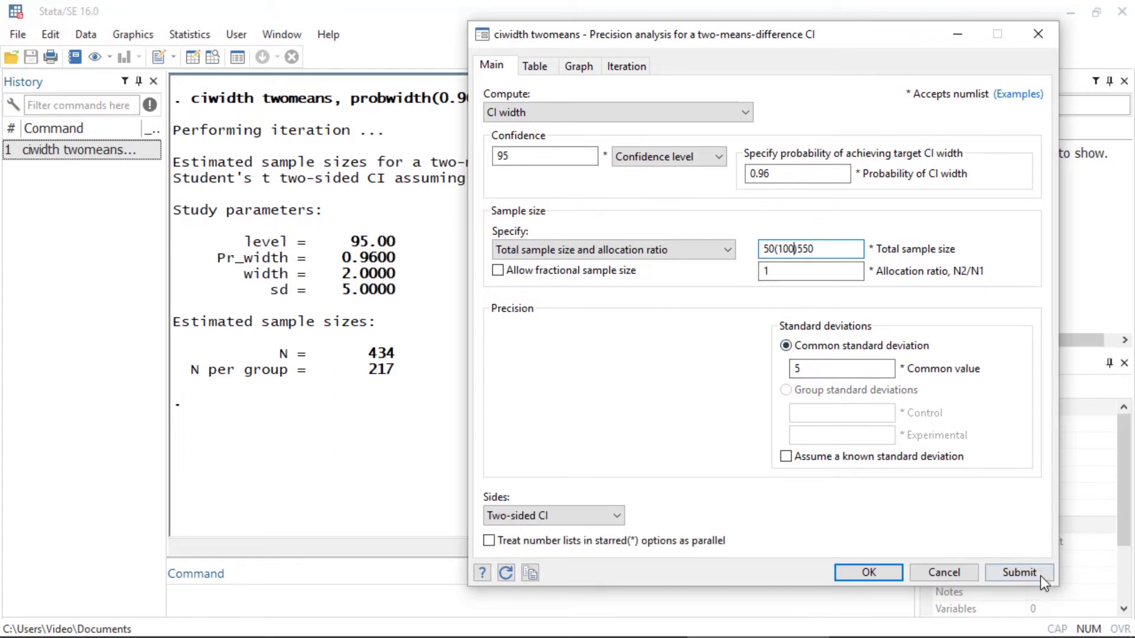
left_click(1019, 572)
left_click_drag(671, 37, 854, 37)
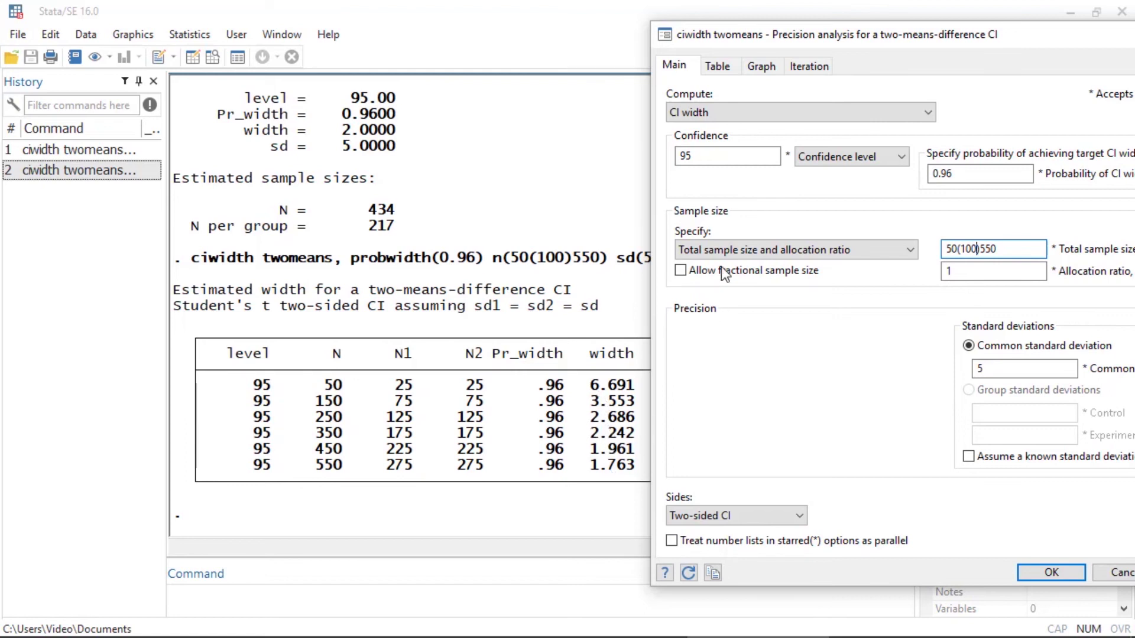
Turn on Graph the results to plot CI width against total sample size 50–550
left_click(764, 66)
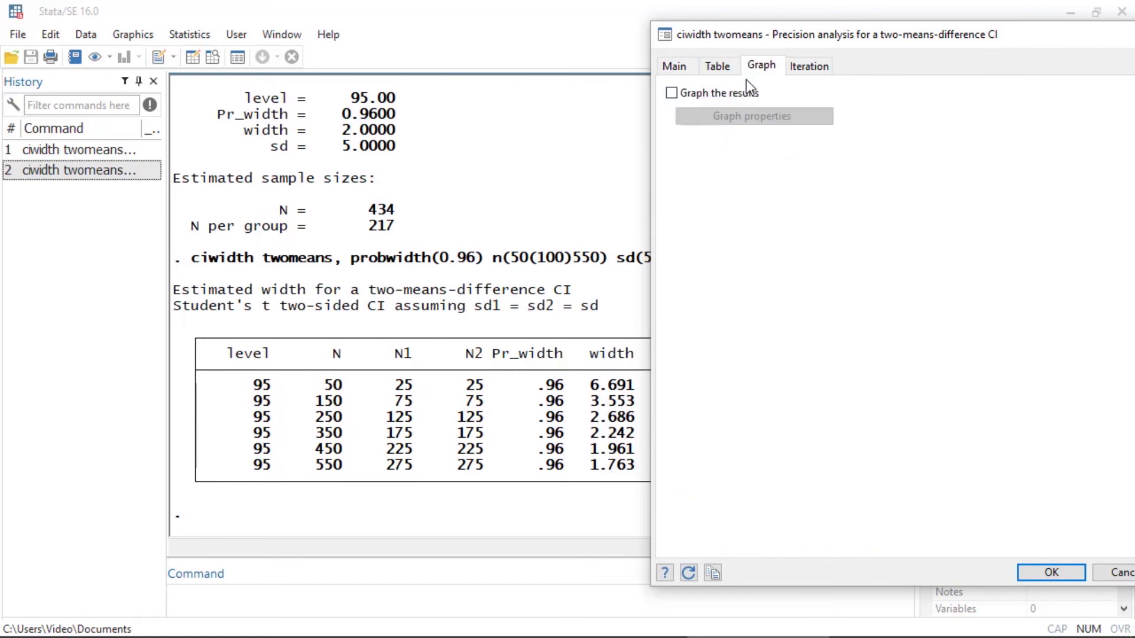
left_click(672, 94)
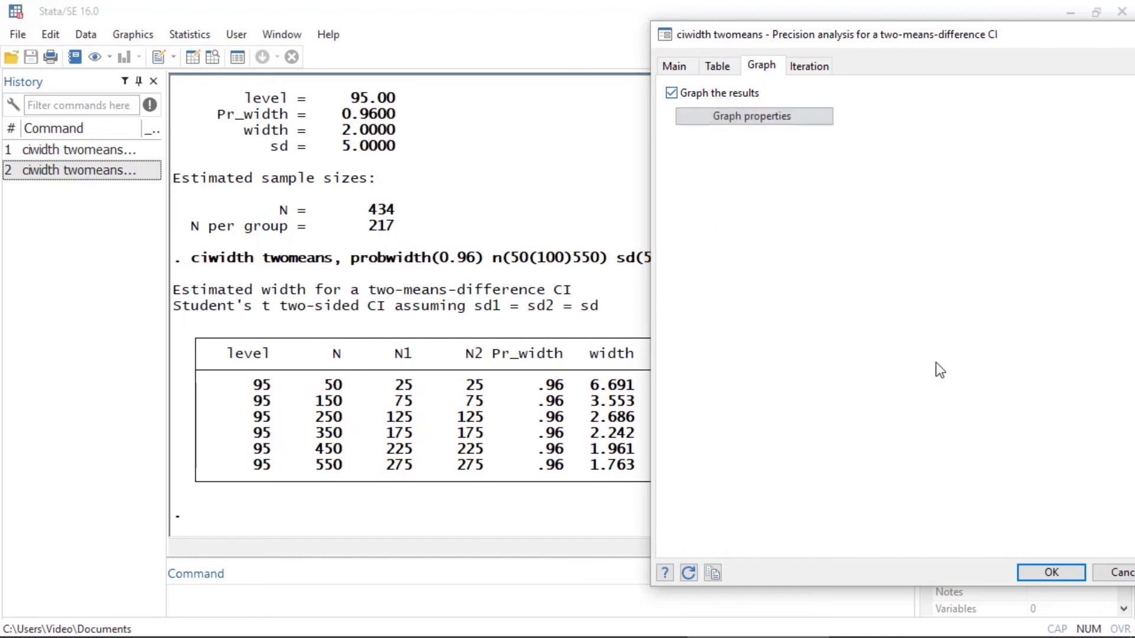
left_click(1052, 572)
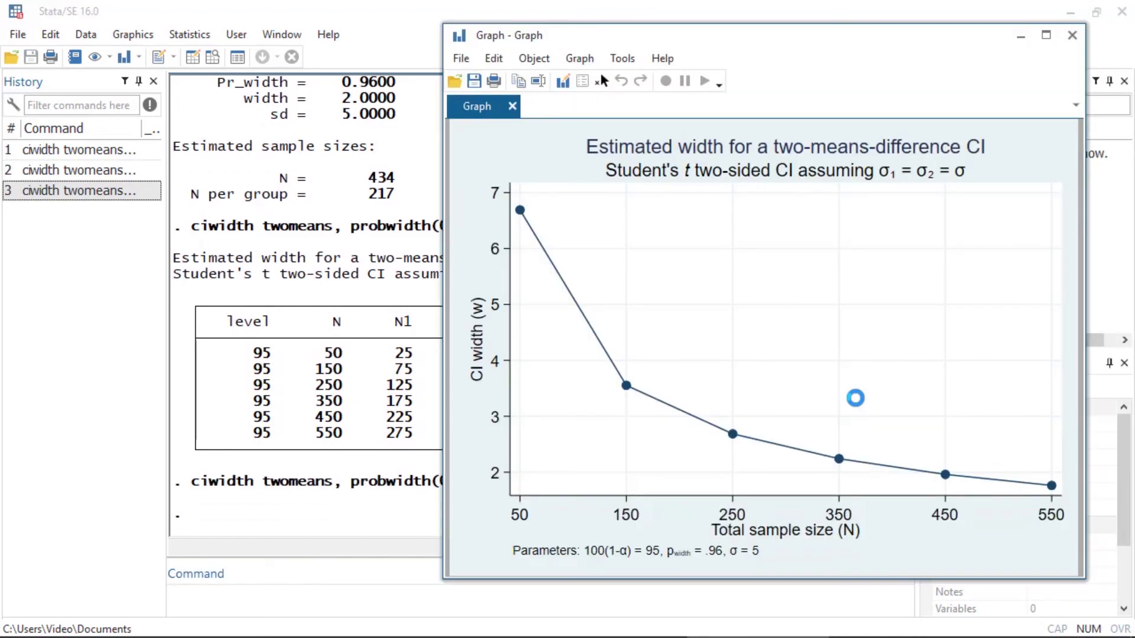